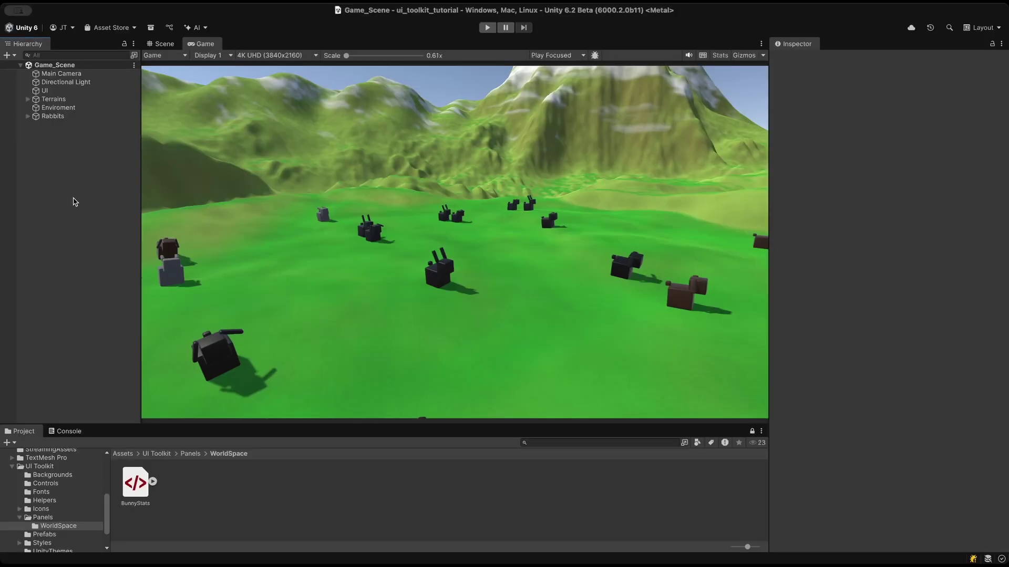
Add a UI Toolkit > UI Document object in the Hierarchy and name it RabbitStats.
click(72, 93)
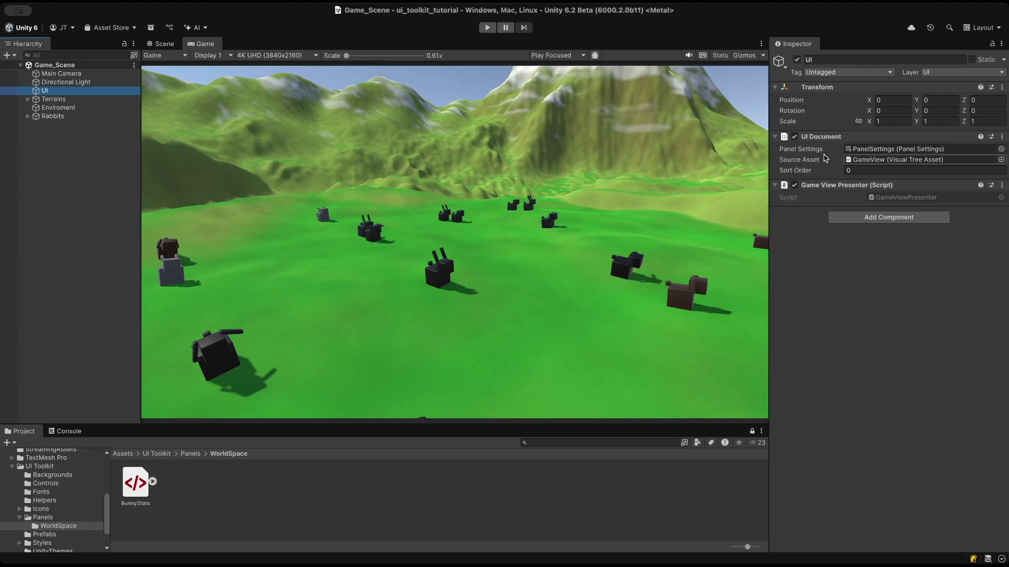
right_click(87, 150)
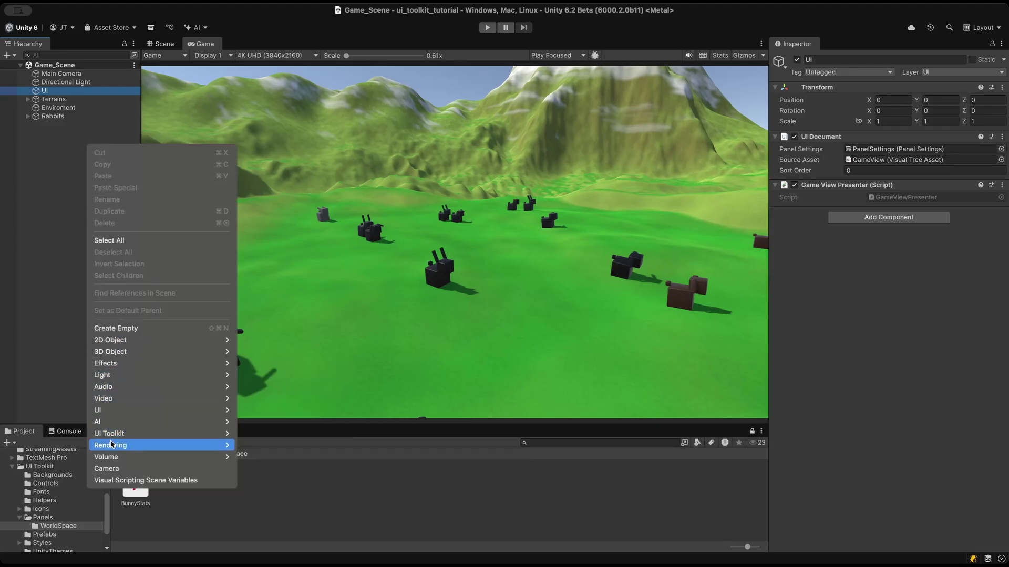
mouse_move(121, 436)
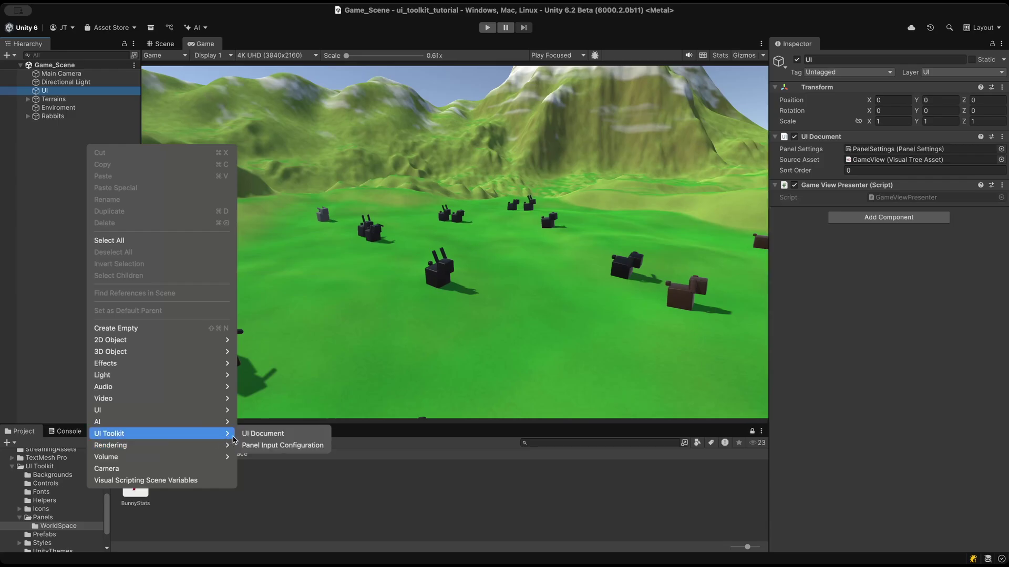
click(252, 434)
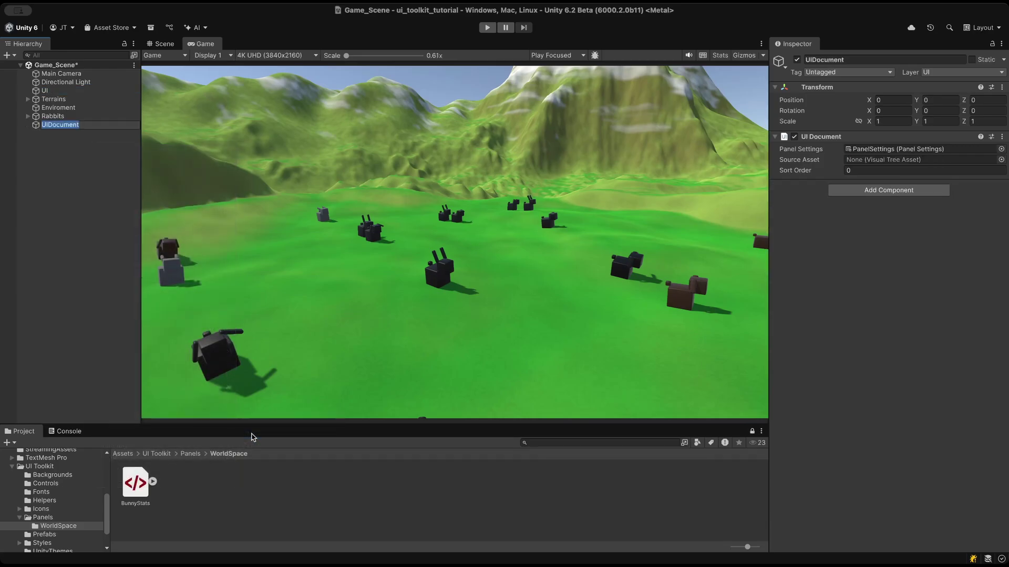
text(RabbitStats)
key(Return)
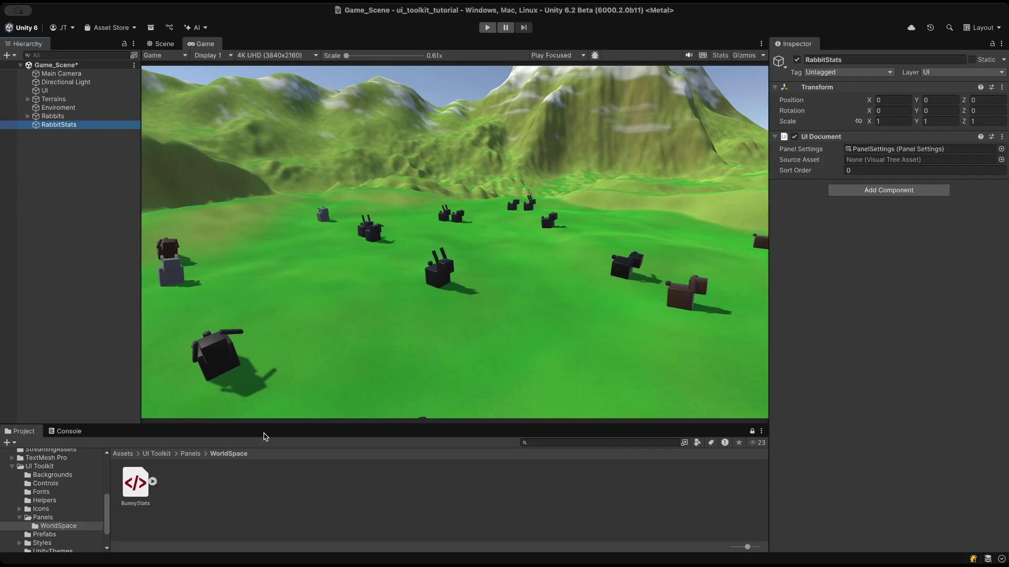
Set RabbitStats's Position to 56, 38, 35, correcting Y, and Rotation Y to 200.
click(896, 100)
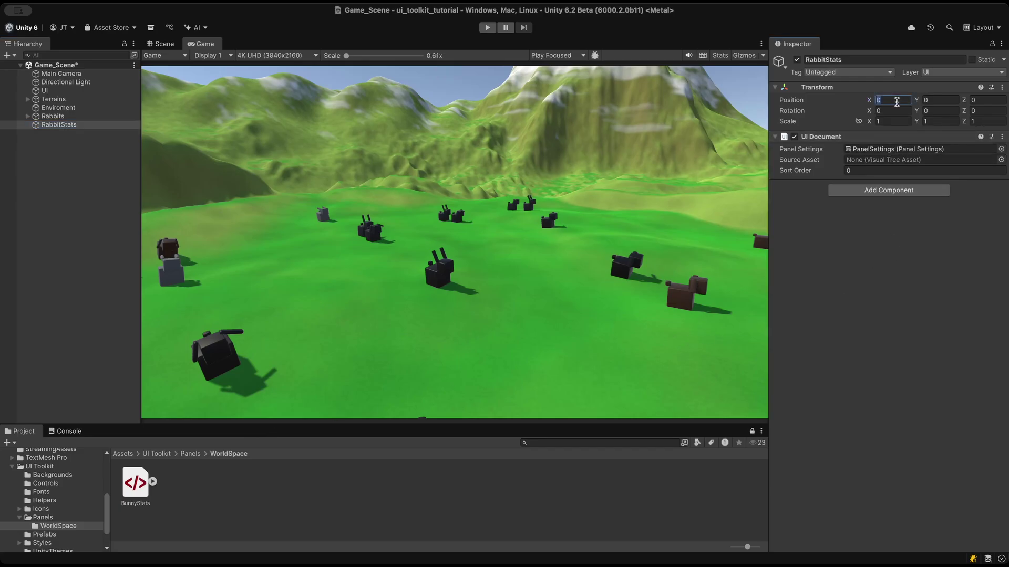
text(56)
key(Tab)
text(35)
key(Tab)
text(35)
click(941, 100)
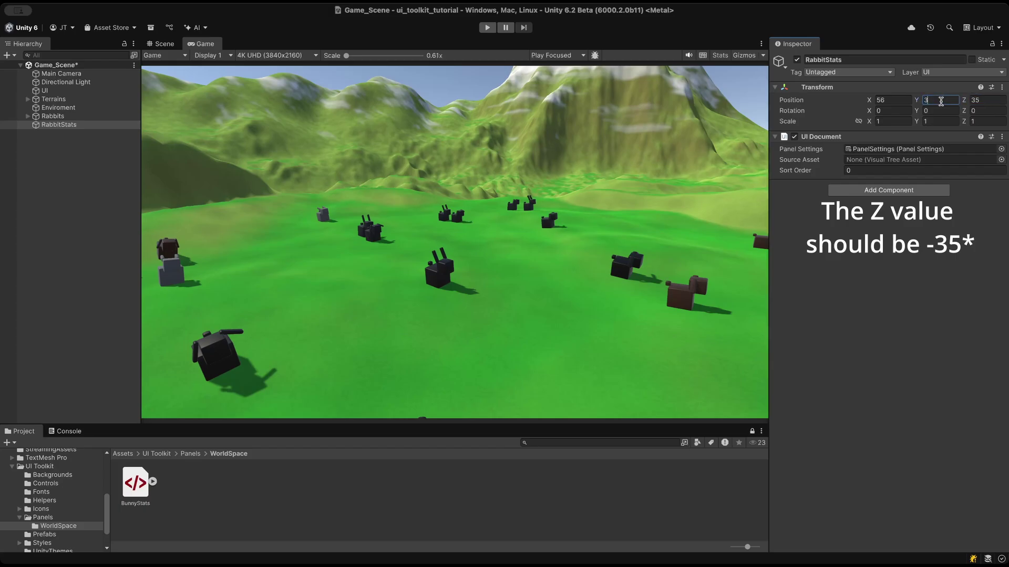
text(38)
click(930, 109)
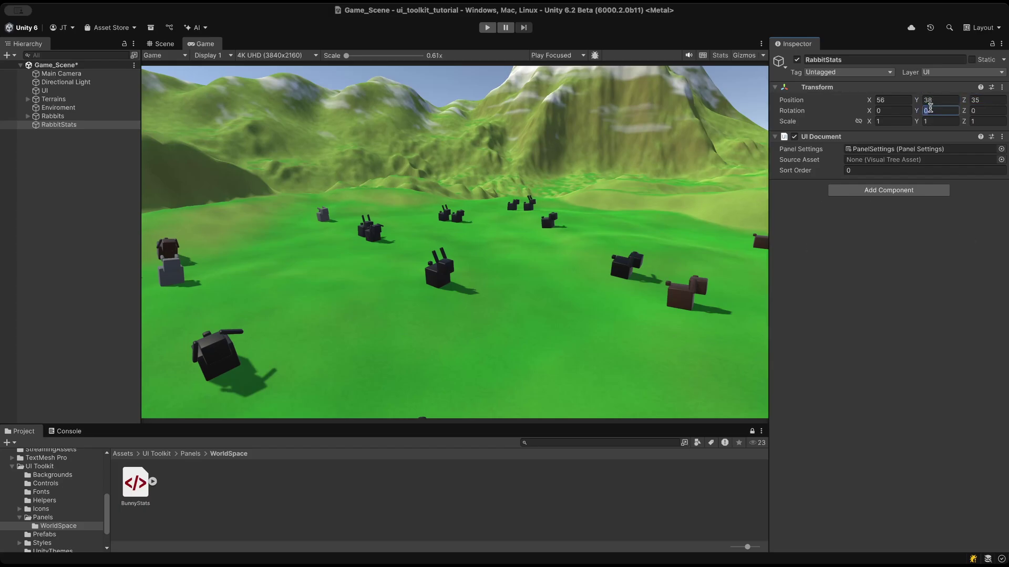
text(200)
Drag the BunnyStats asset into RabbitStats's Source Asset field.
drag(138, 492, 881, 164)
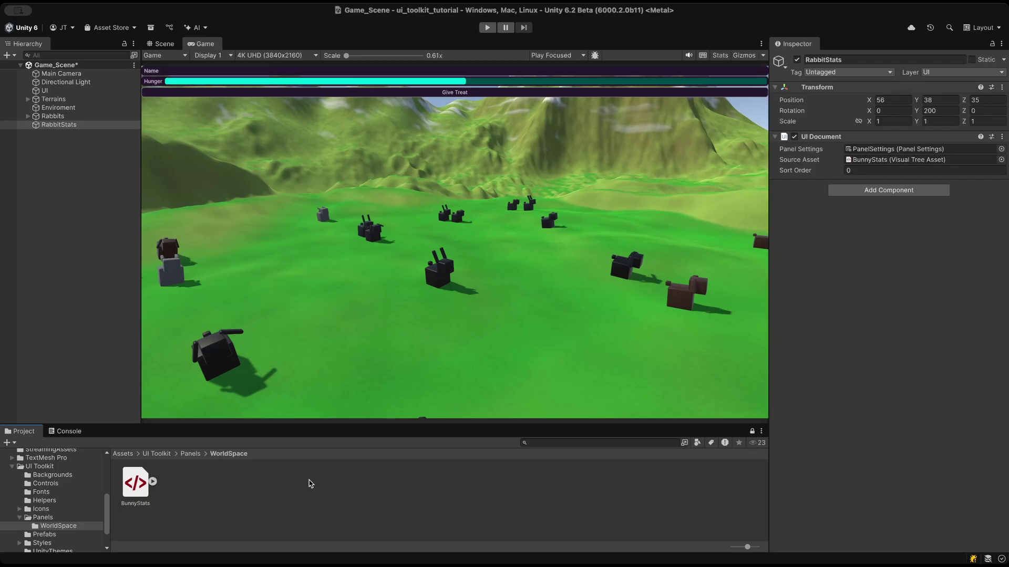
Create a Panel Settings Asset named WorldSpaceSettings in the WorldSpace folder.
right_click(205, 485)
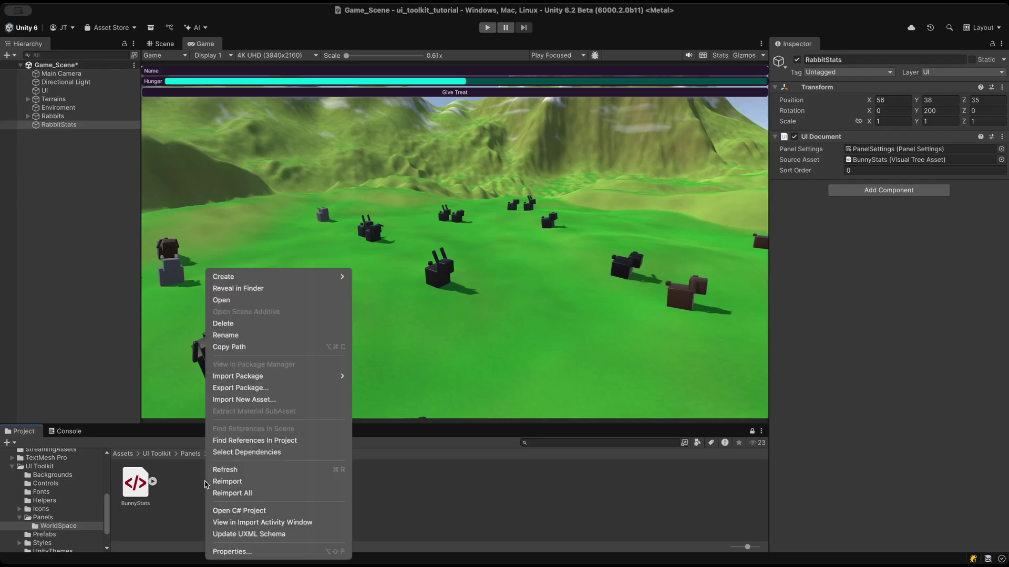
mouse_move(294, 276)
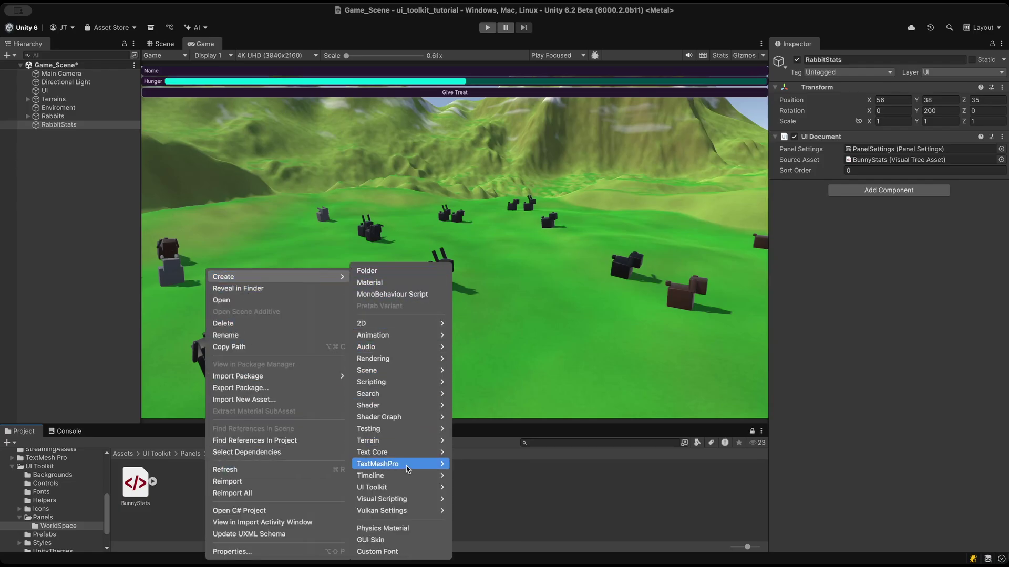
mouse_move(402, 488)
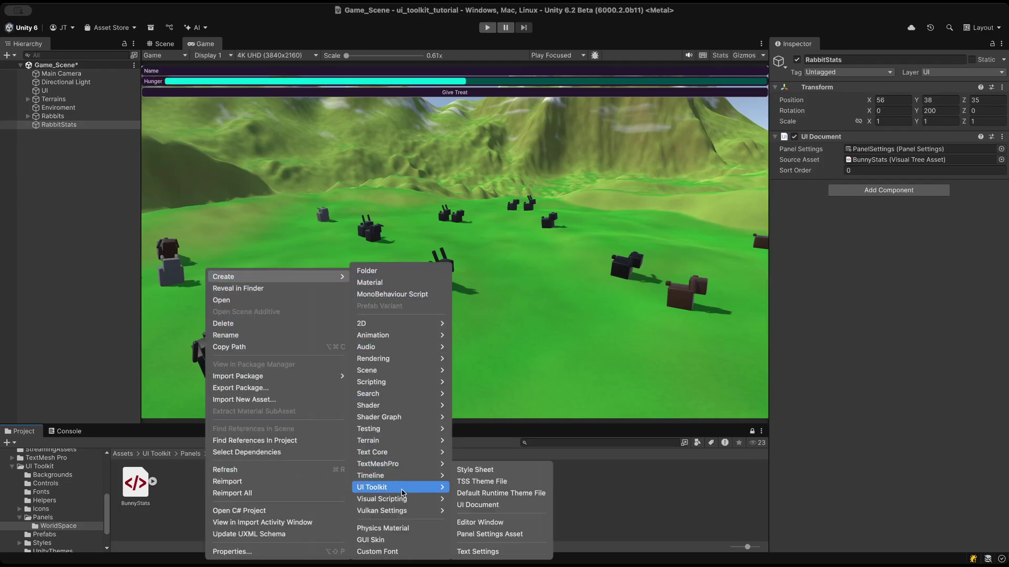
click(499, 534)
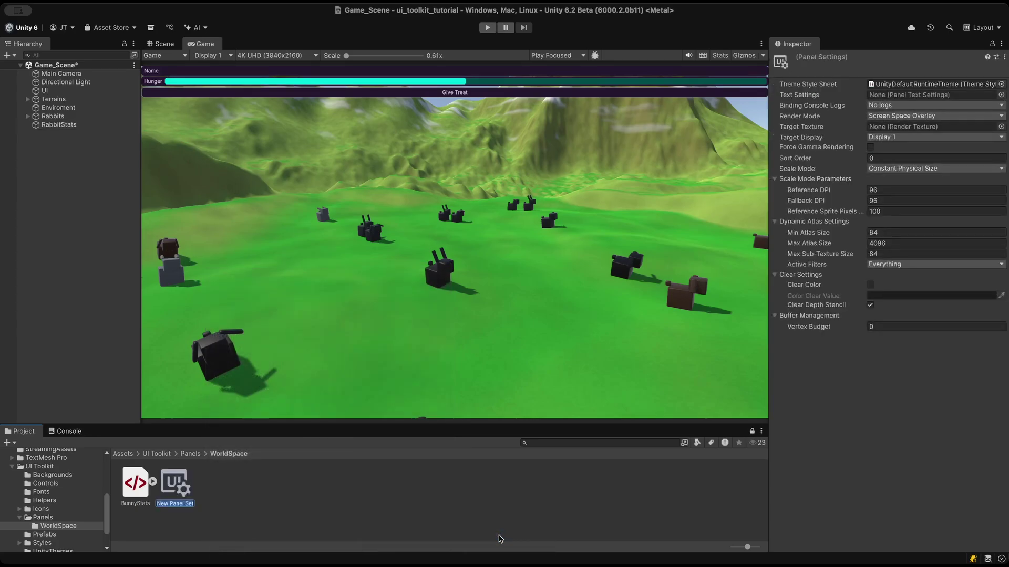
text(WorldSpace)
text(Settings)
key(Return)
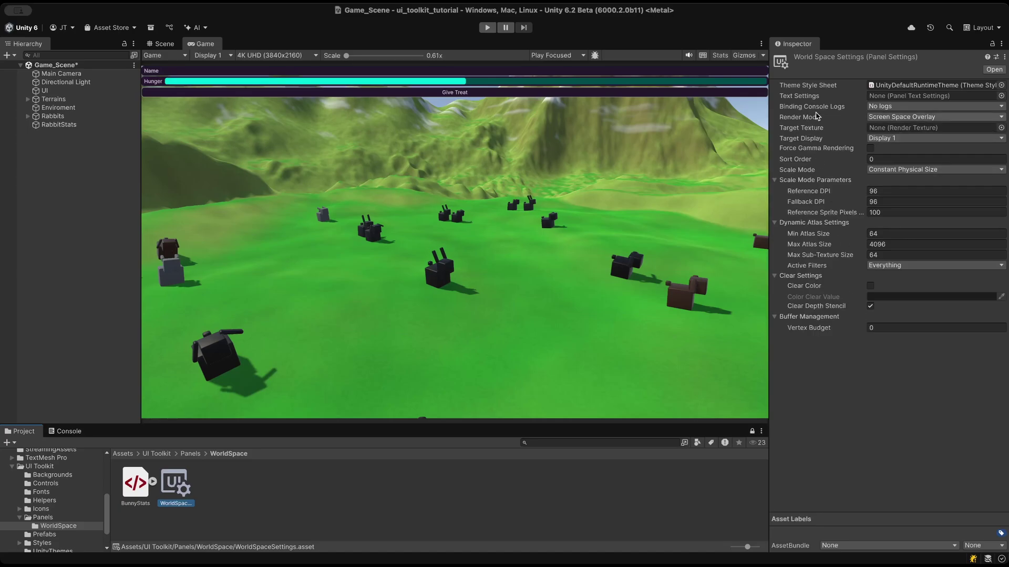
Switch WorldSpaceSettings to World Space render mode and assign it as RabbitStats's Panel Settings.
click(892, 118)
click(897, 146)
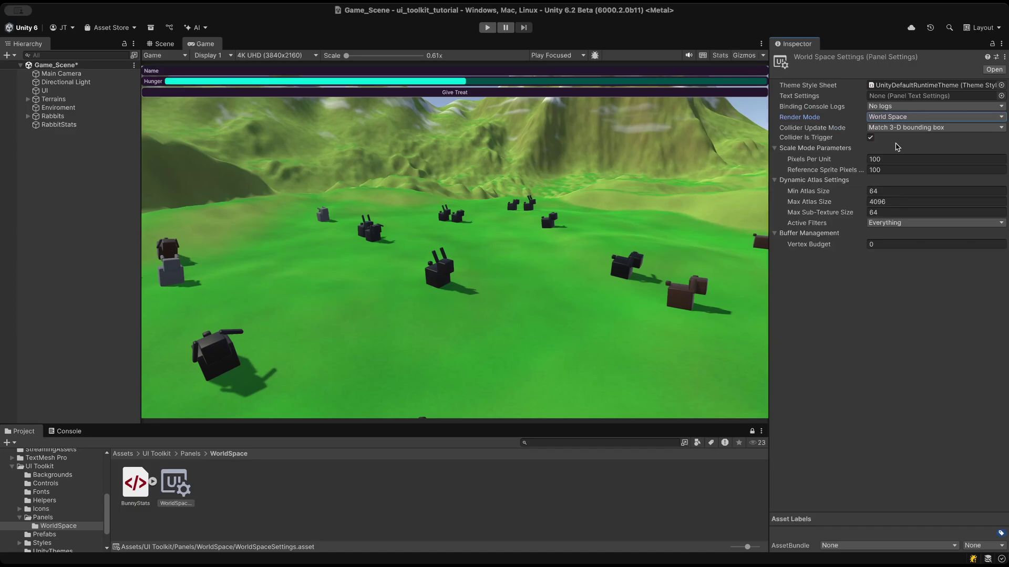
click(72, 129)
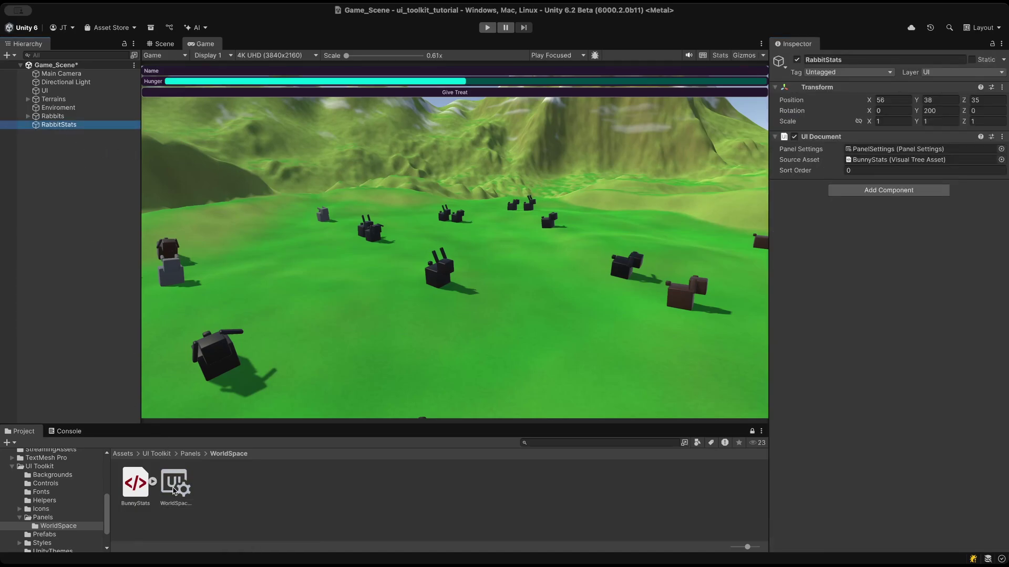
drag(174, 489, 870, 155)
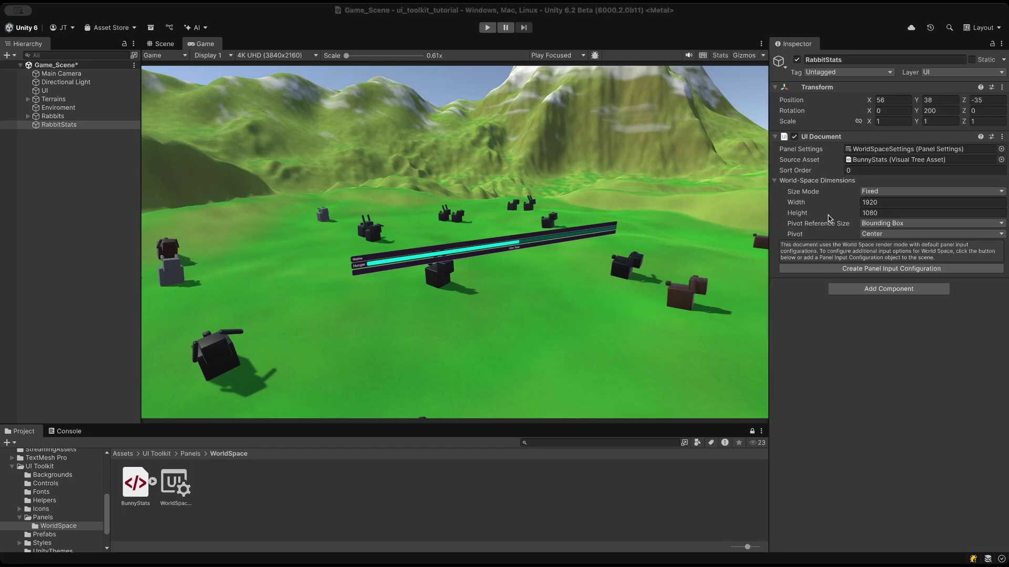
Set the World-Space Dimensions Width to 800 and Height to 100.
click(887, 206)
text(800)
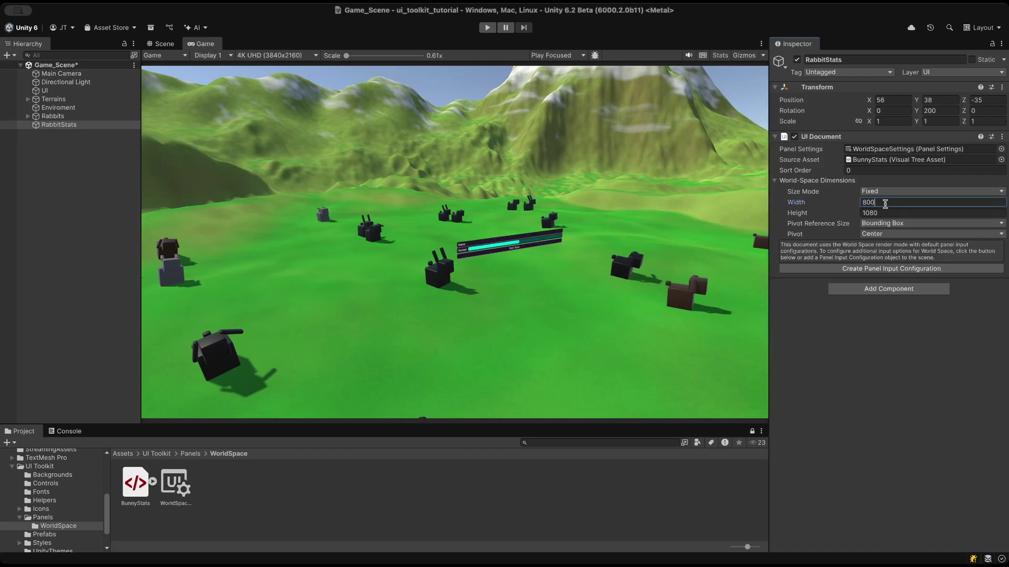
click(892, 213)
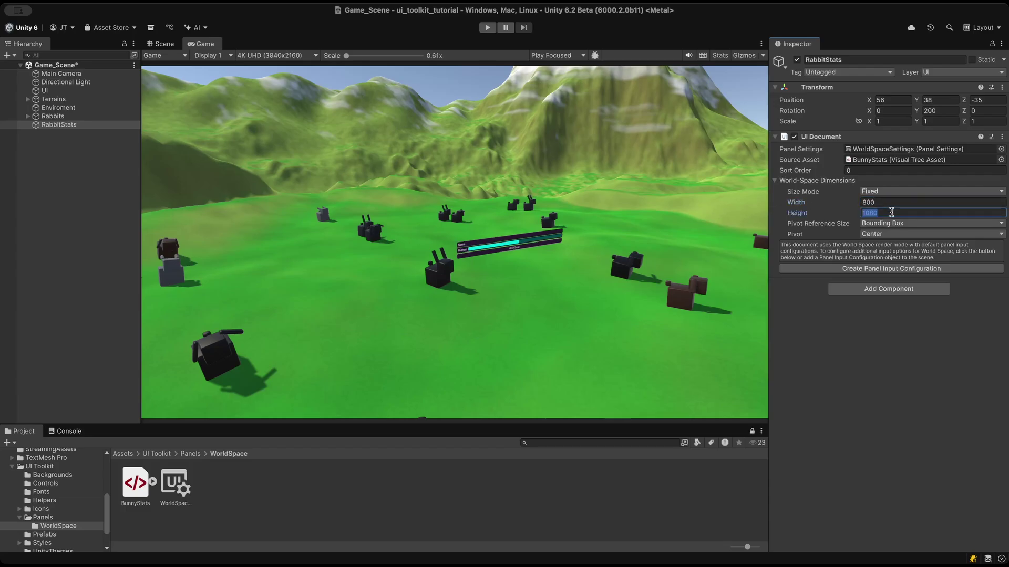
text(100)
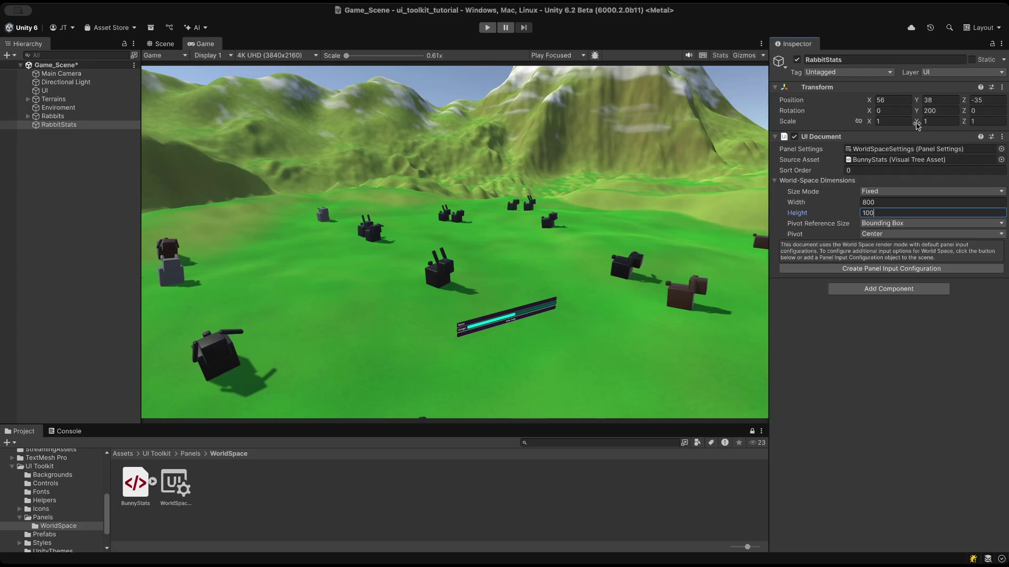
Reset RabbitStats's Scale Y to 1 after briefly stretching it.
mouse_move(917, 126)
mouse_down()
mouse_move(987, 118)
mouse_move(921, 121)
mouse_up()
click(943, 122)
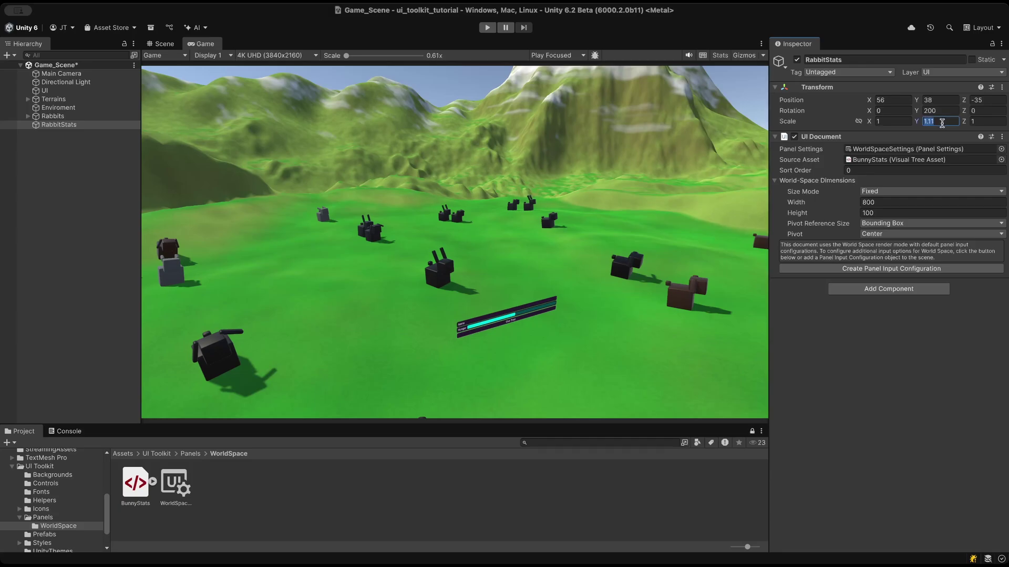
text(1)
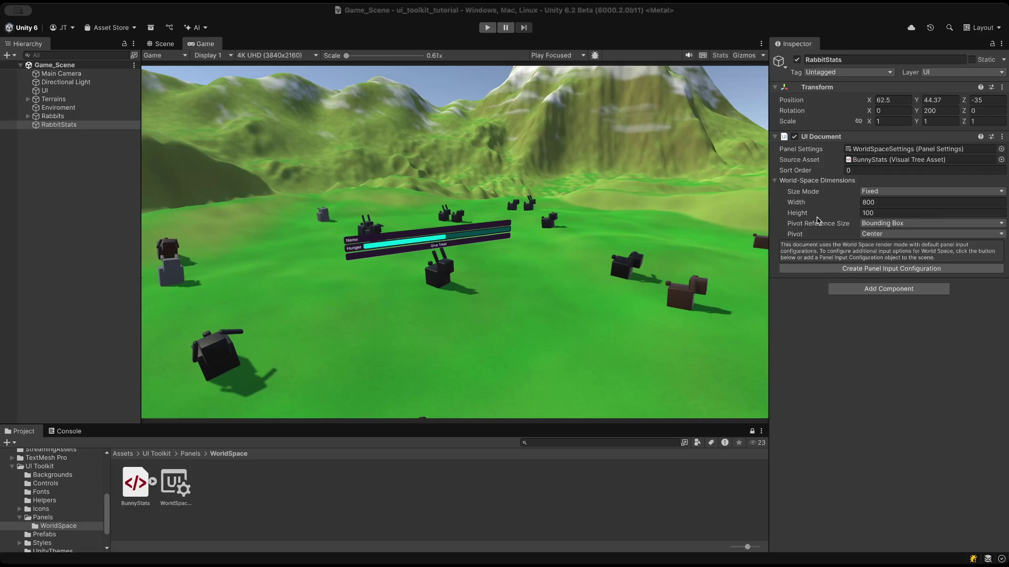
click(882, 193)
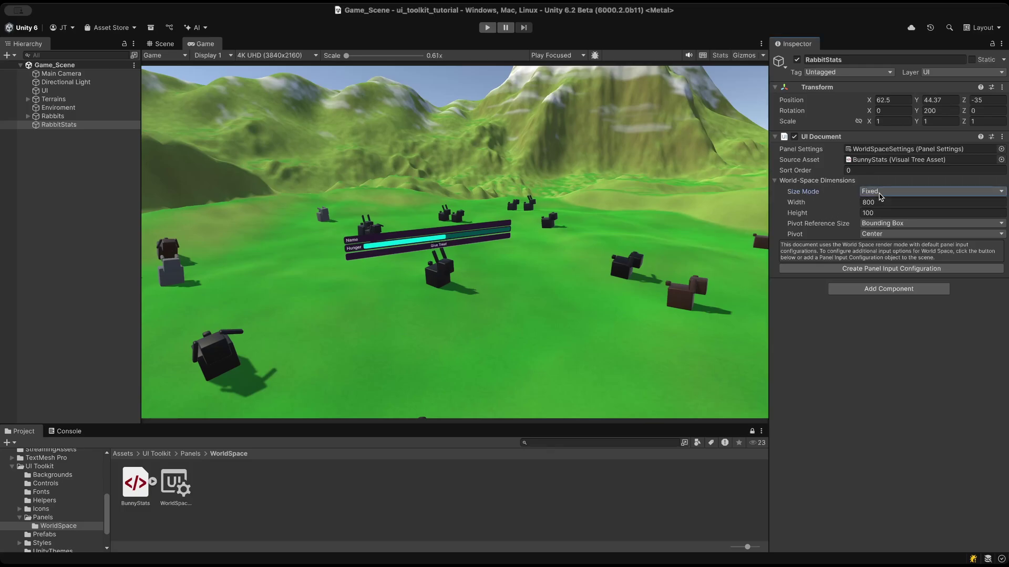
click(881, 194)
click(881, 207)
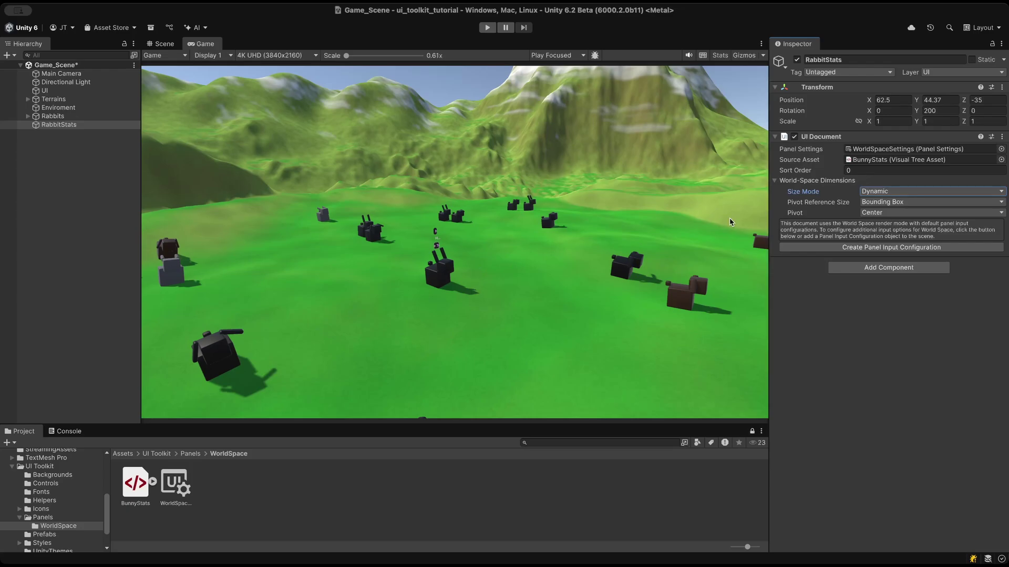
click(904, 194)
click(893, 221)
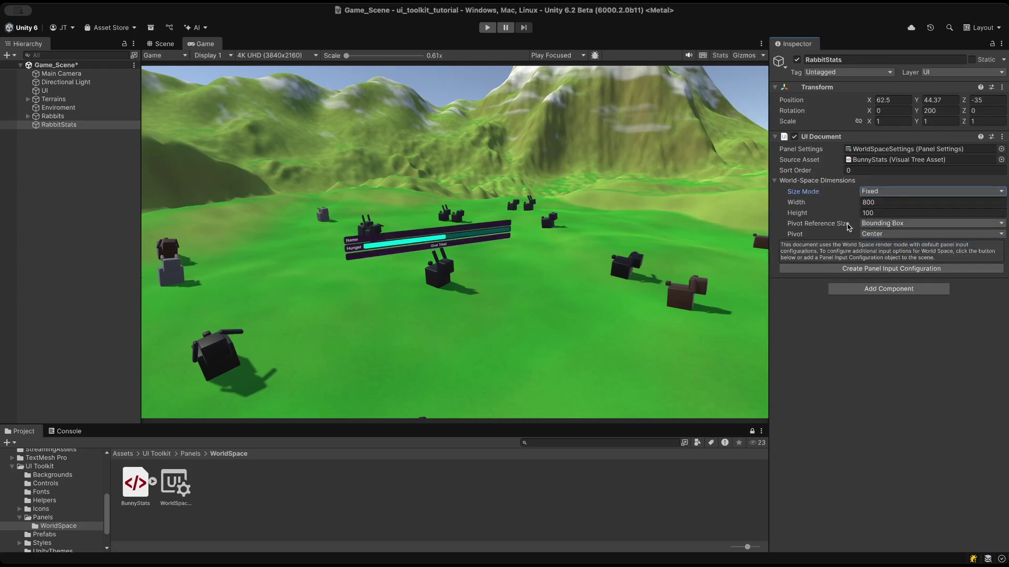
Keep Fixed size and Bounding Box pivot reference, and set Pivot to Bottom Center.
key(Return)
click(899, 226)
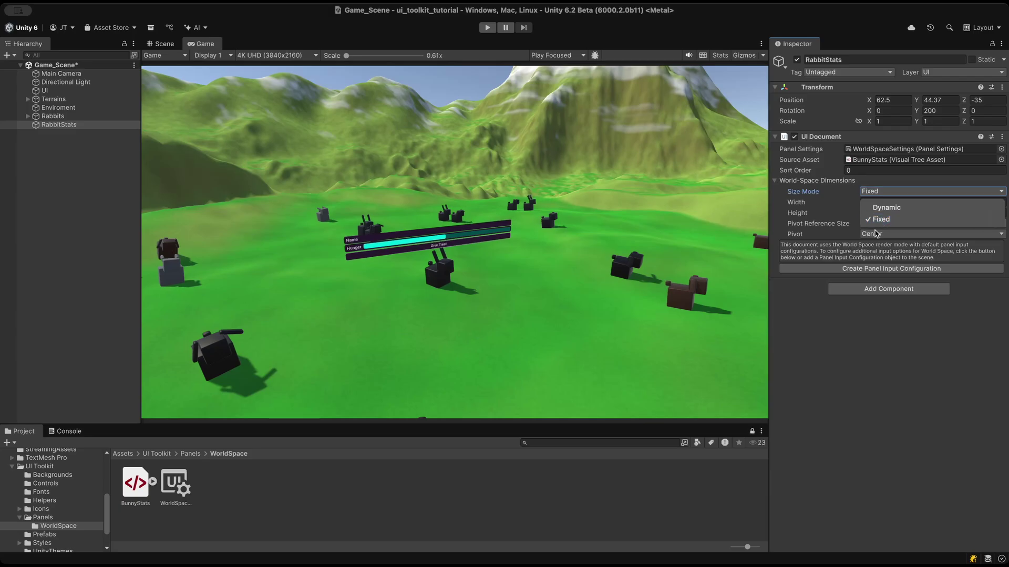
click(900, 224)
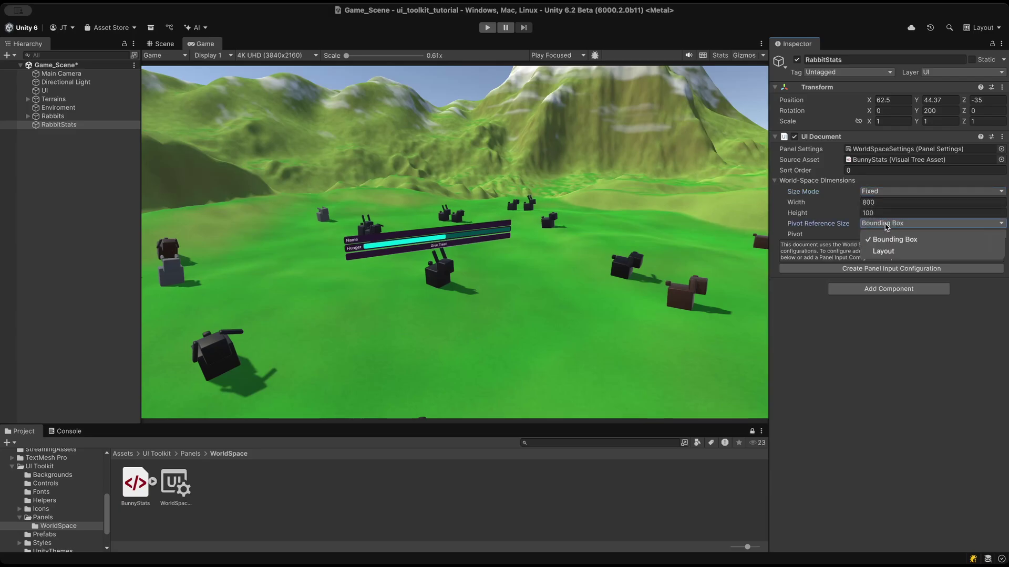
click(923, 244)
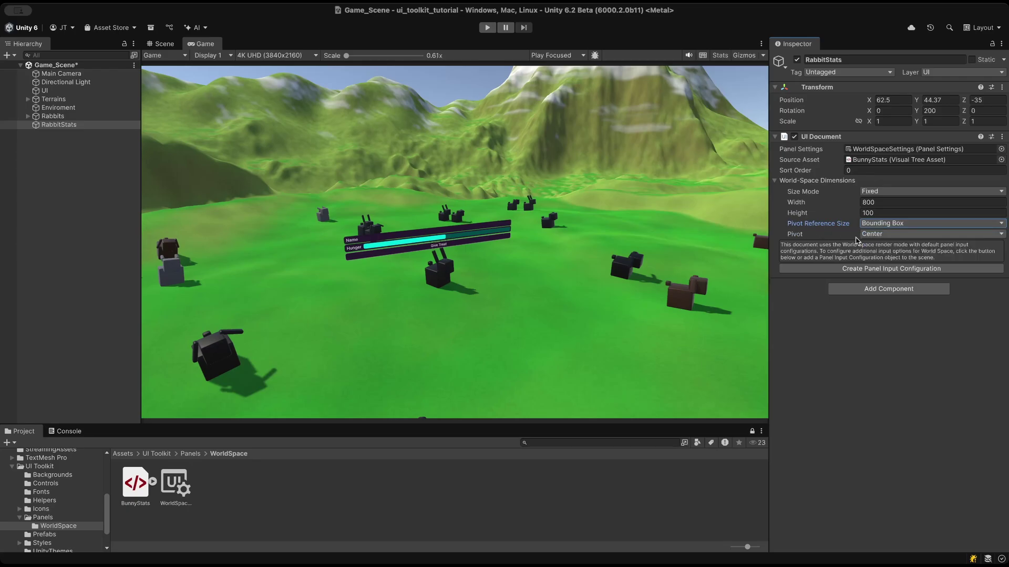
click(878, 237)
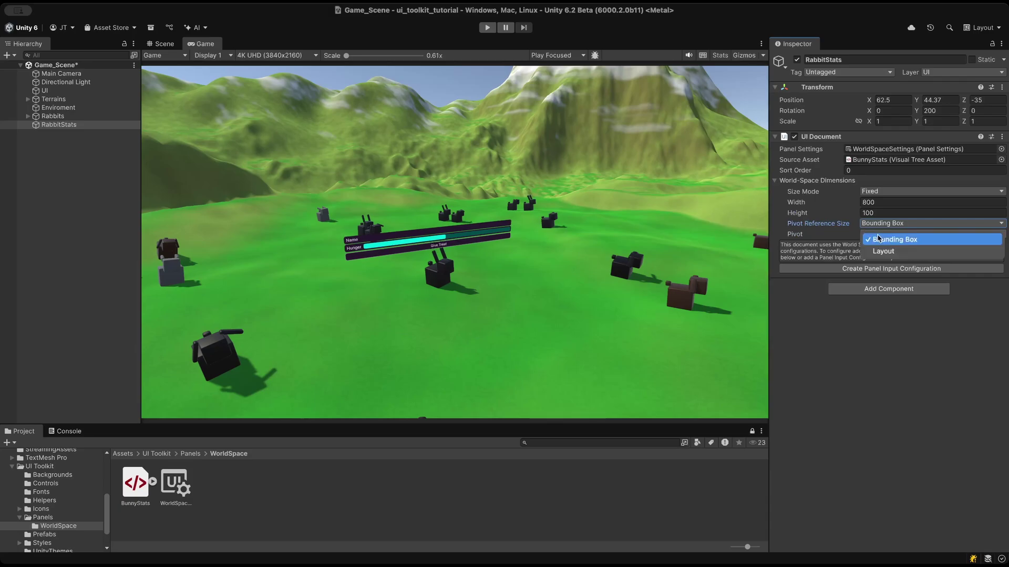
click(878, 239)
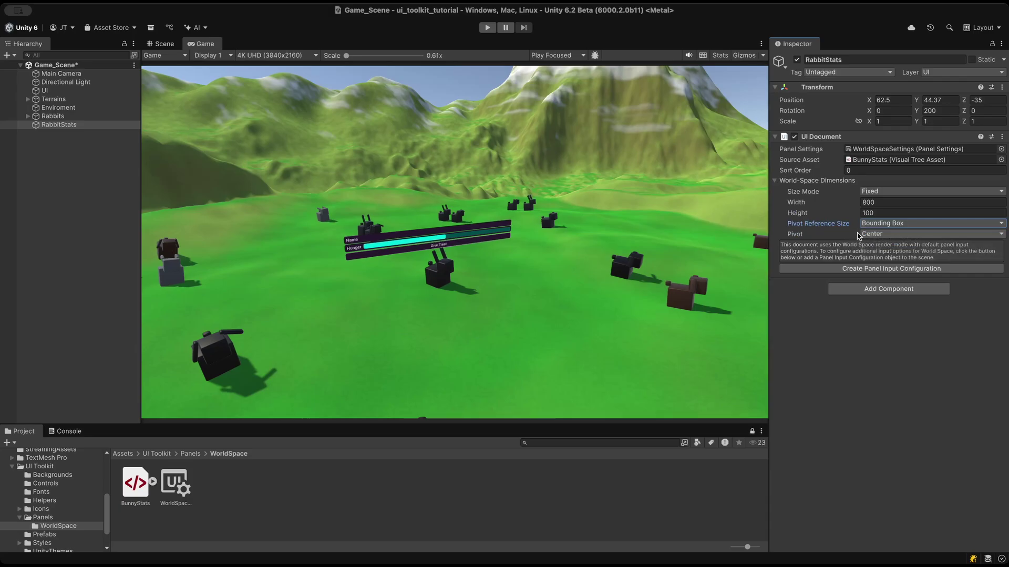
click(878, 234)
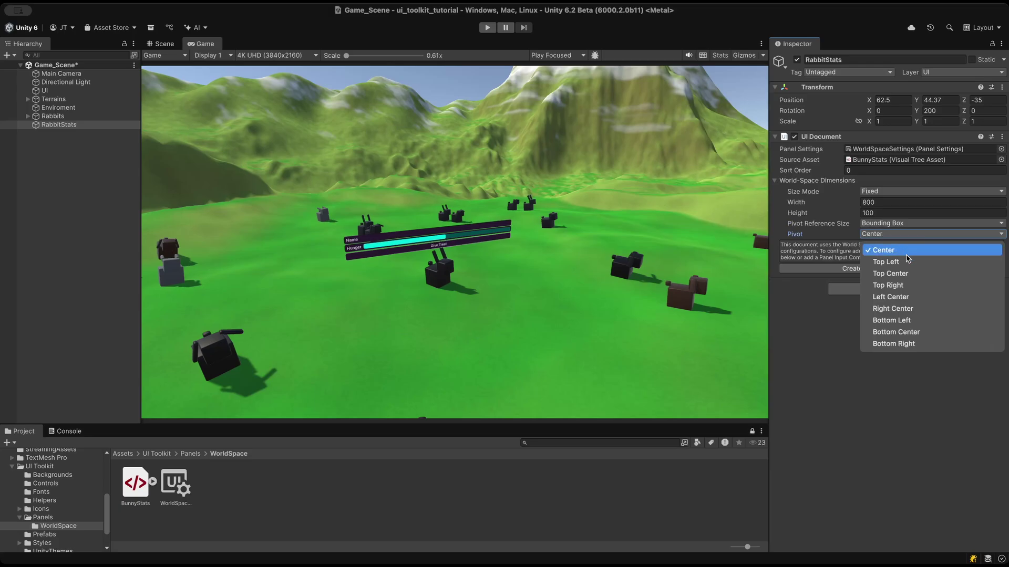
click(896, 332)
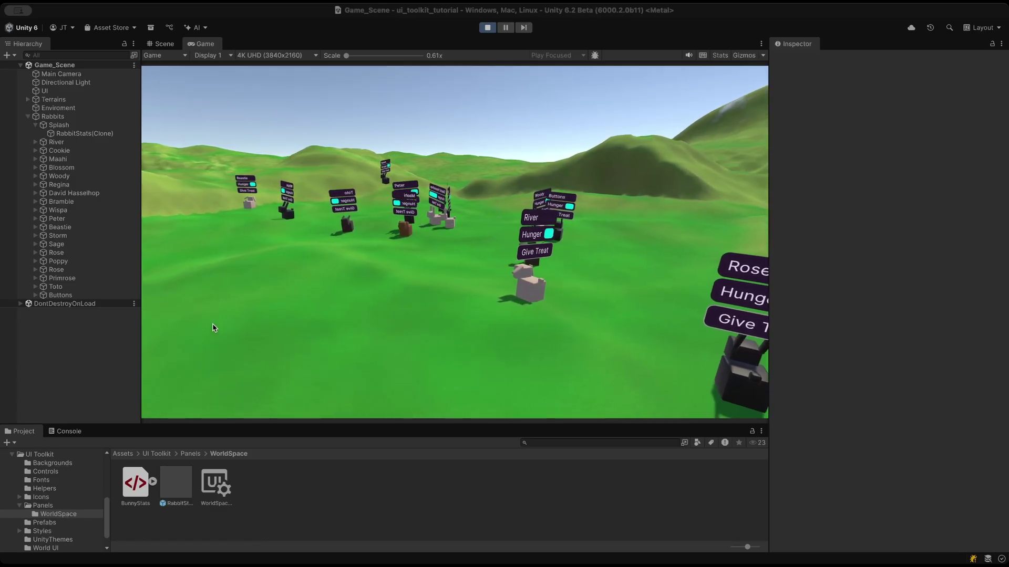
Create a MonoBehaviour Script named UIFaceCamera in the WorldSpace folder.
right_click(317, 499)
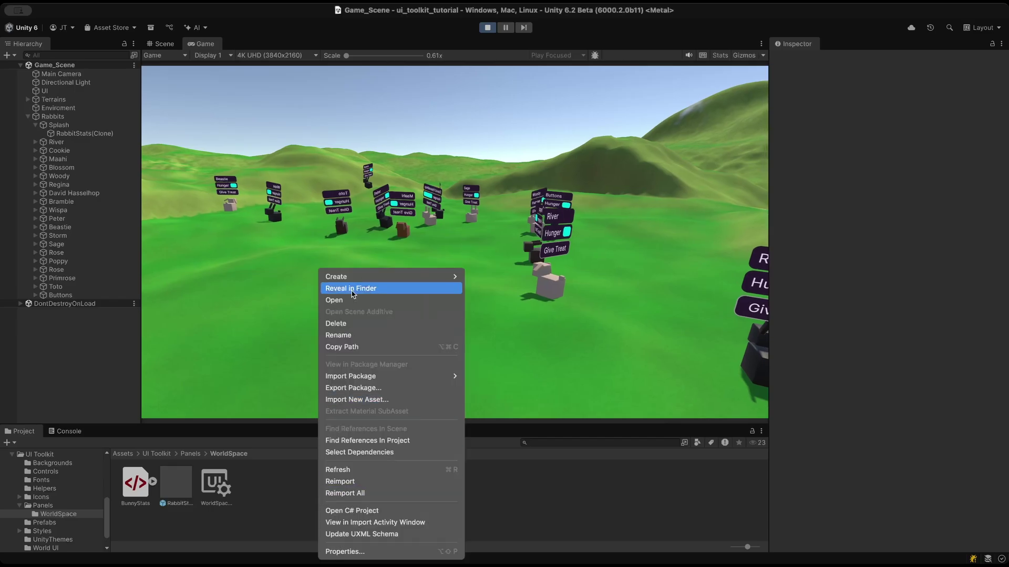
mouse_move(363, 277)
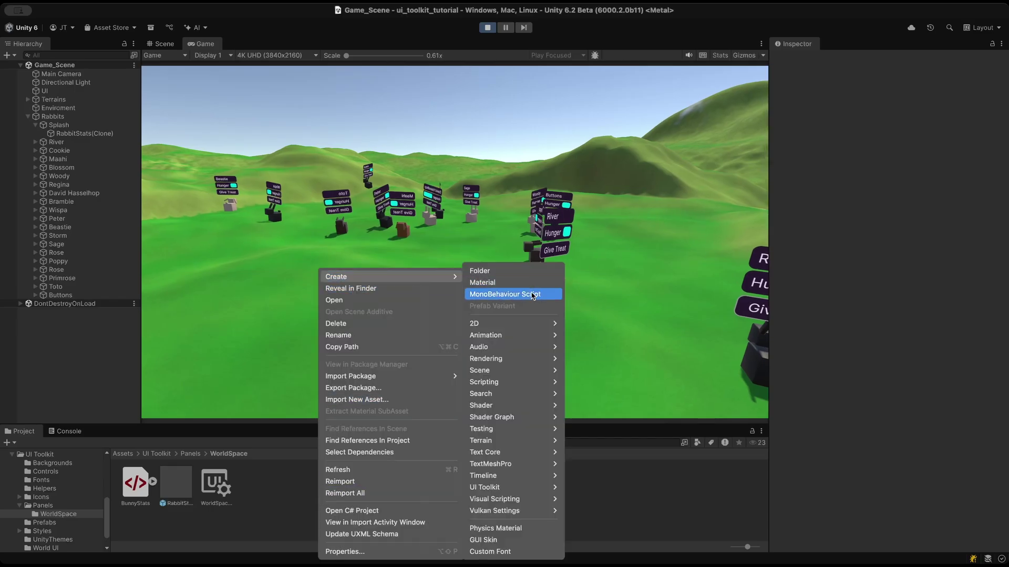
click(535, 295)
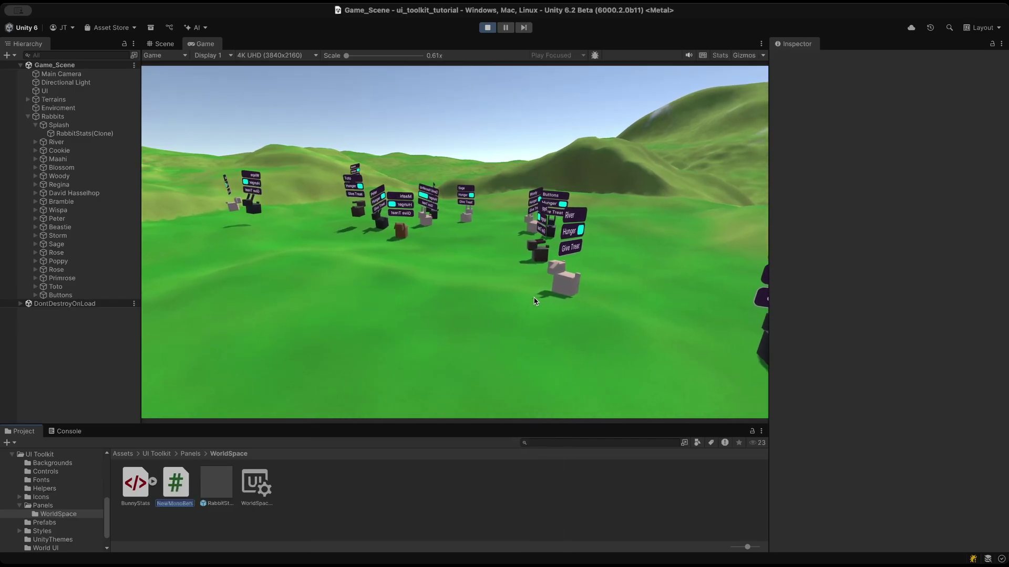
text(UIF)
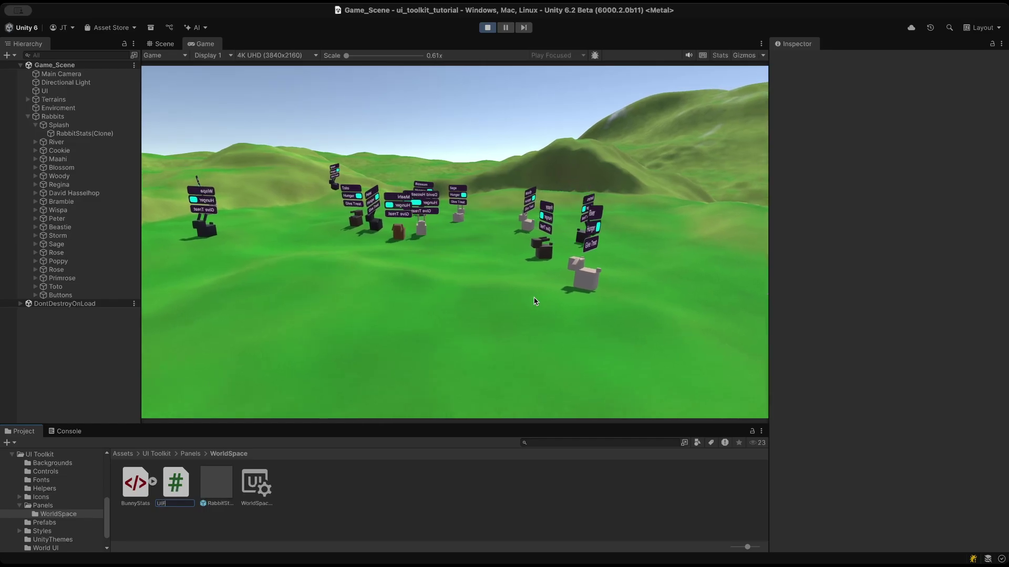
text(aceCamera)
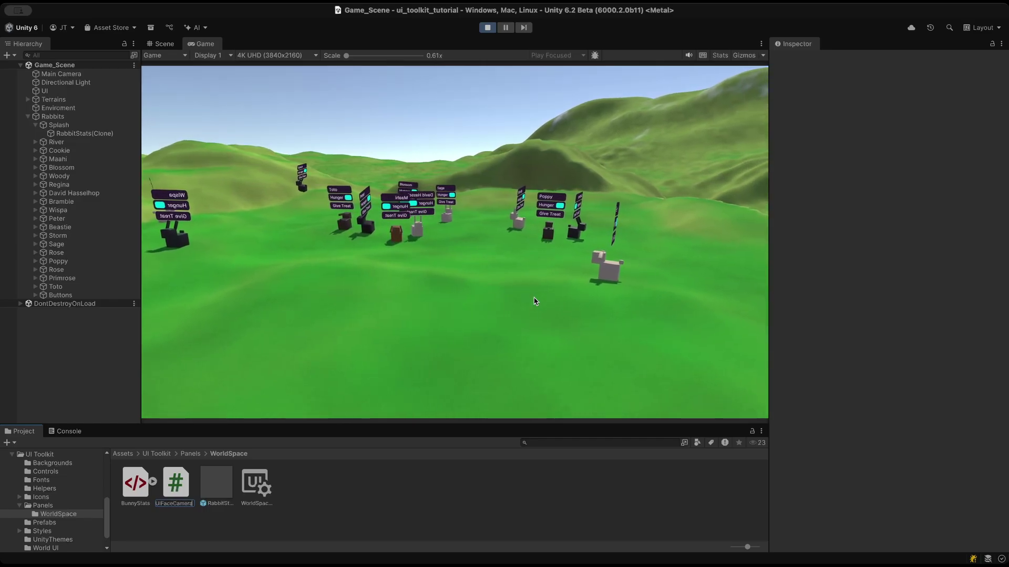
key(Return)
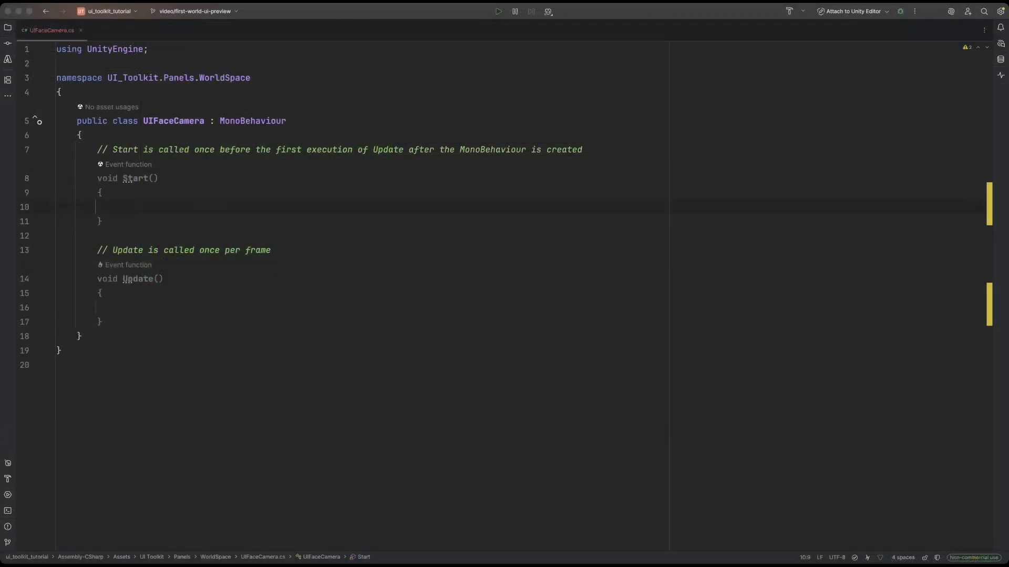
Add a [SerializeField] private Camera _camera field to the UIFaceCamera class.
click(105, 135)
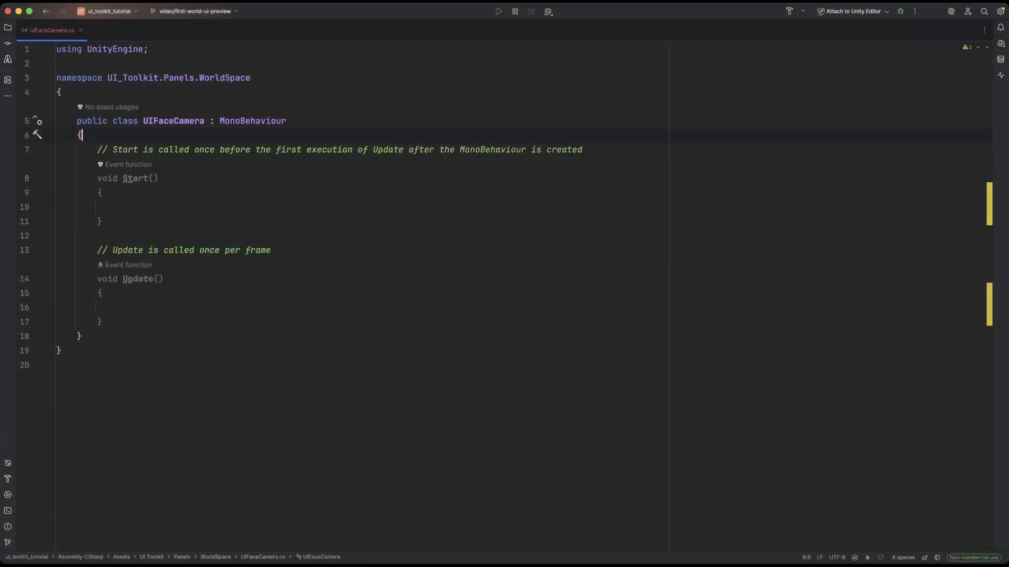
key(Return)
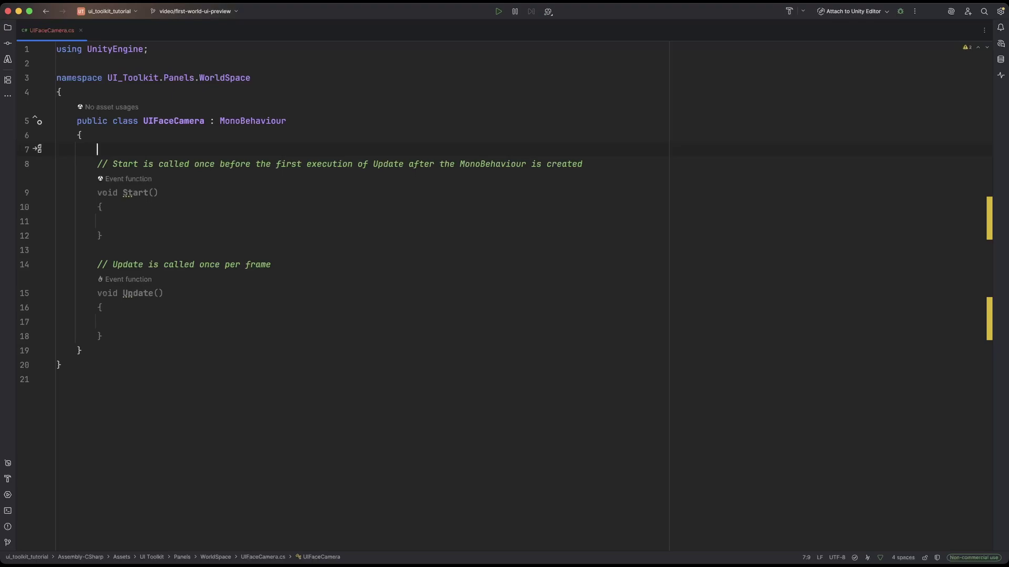
text([Ser)
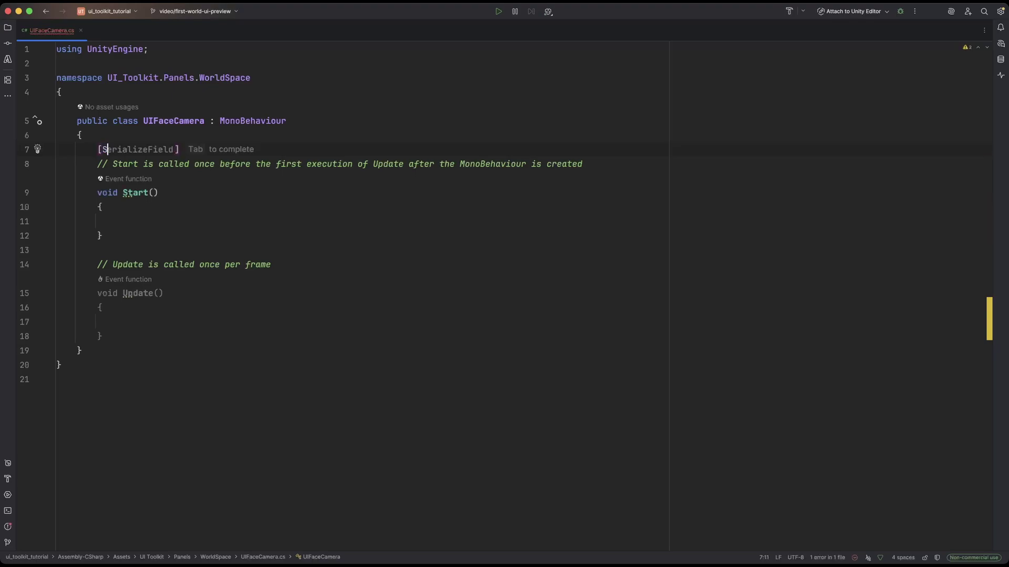
key(Tab)
key(Right)
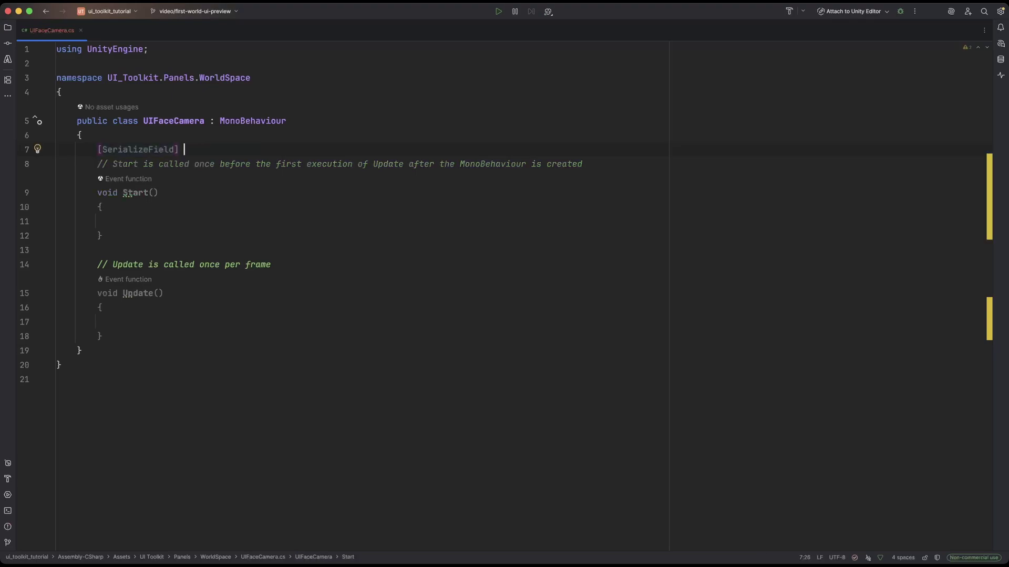
text(private)
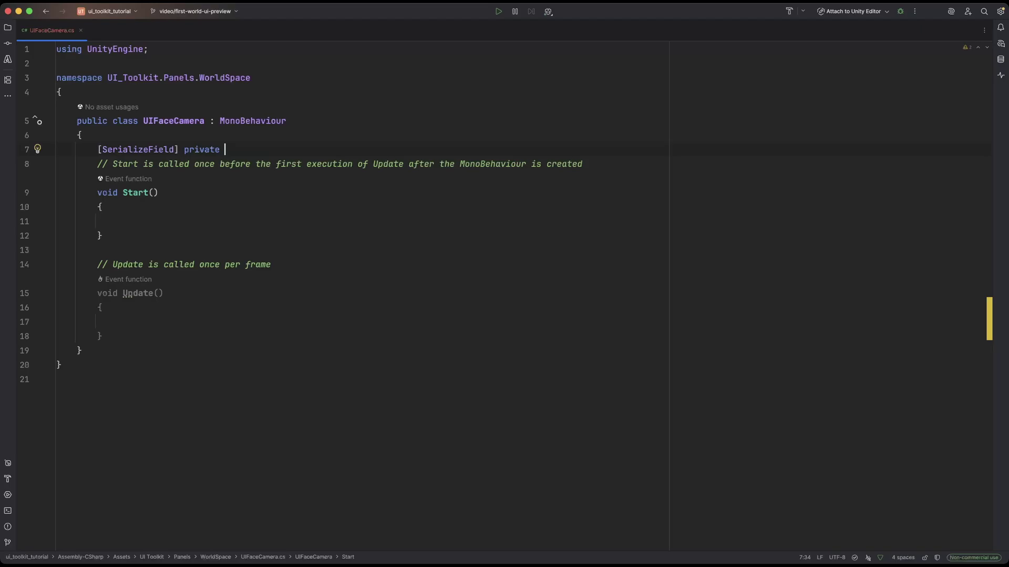
text( Camera _ca)
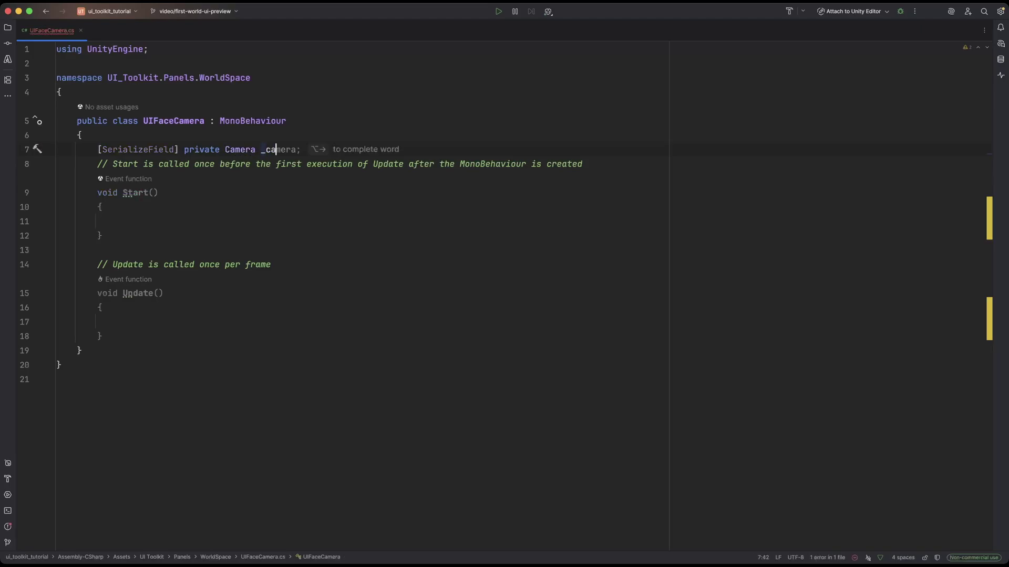
text(mera;)
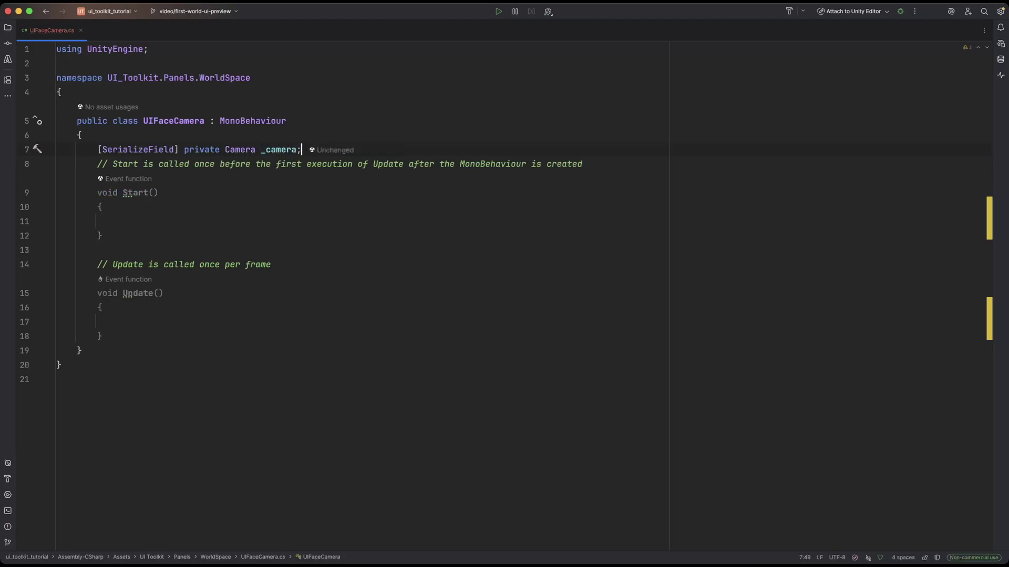
key(Return)
In Start, assign Camera.main to _camera when it is null.
click(97, 235)
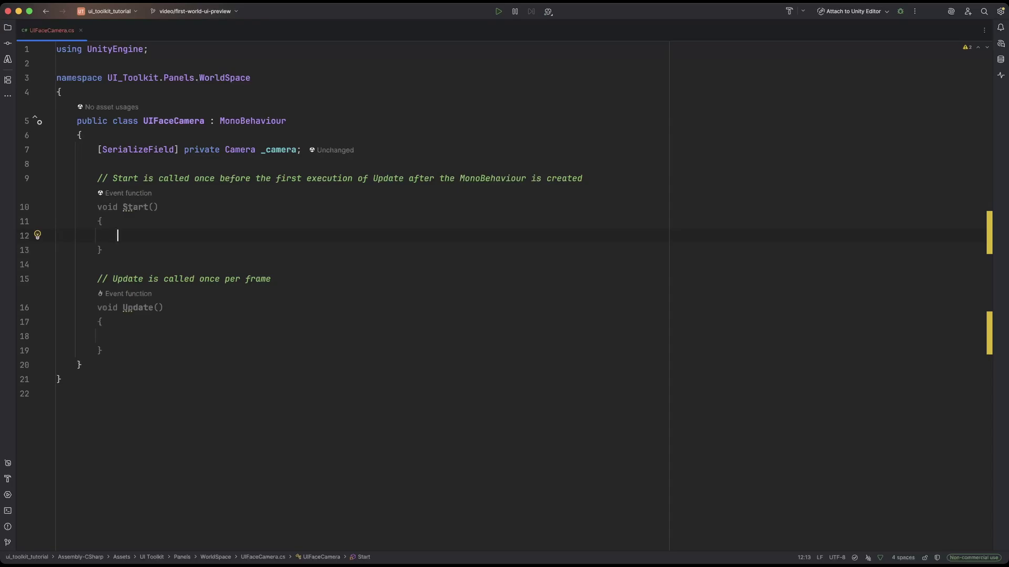
text(_camera)
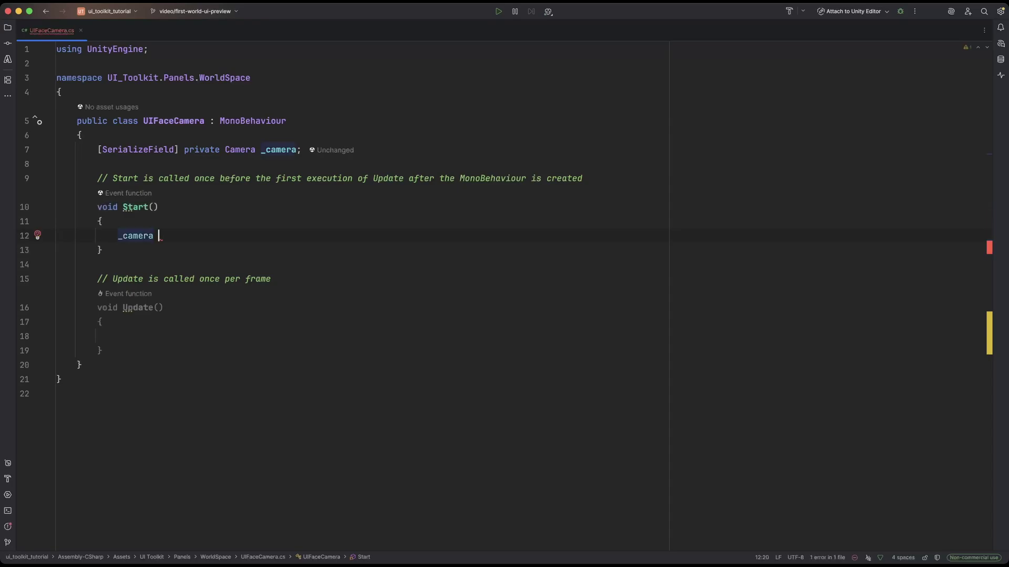
key(BackSpace)
key(BackSpace)
key(BackSpace)
key(BackSpace)
key(BackSpace)
text(if(_cam)
key(Tab)
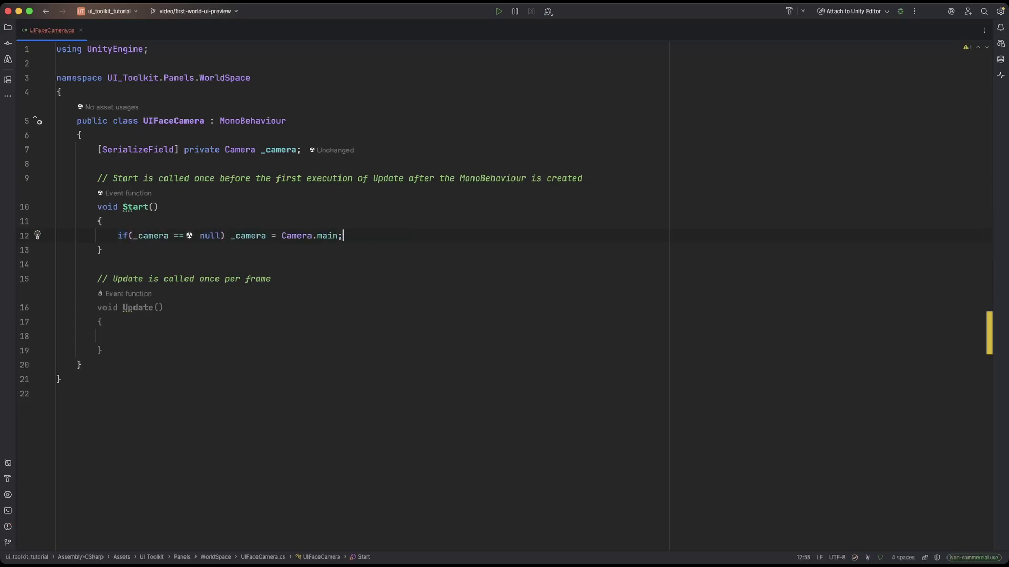
In Update, set transform.rotation to Quaternion.LookRotation of the camera's forward and up, then save.
click(117, 336)
text(transform)
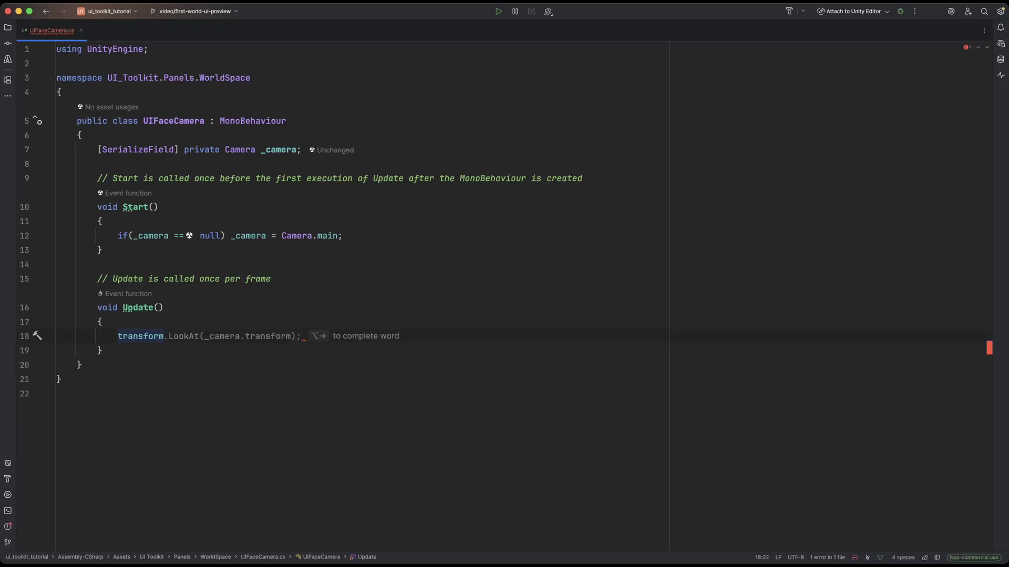
text(.ro)
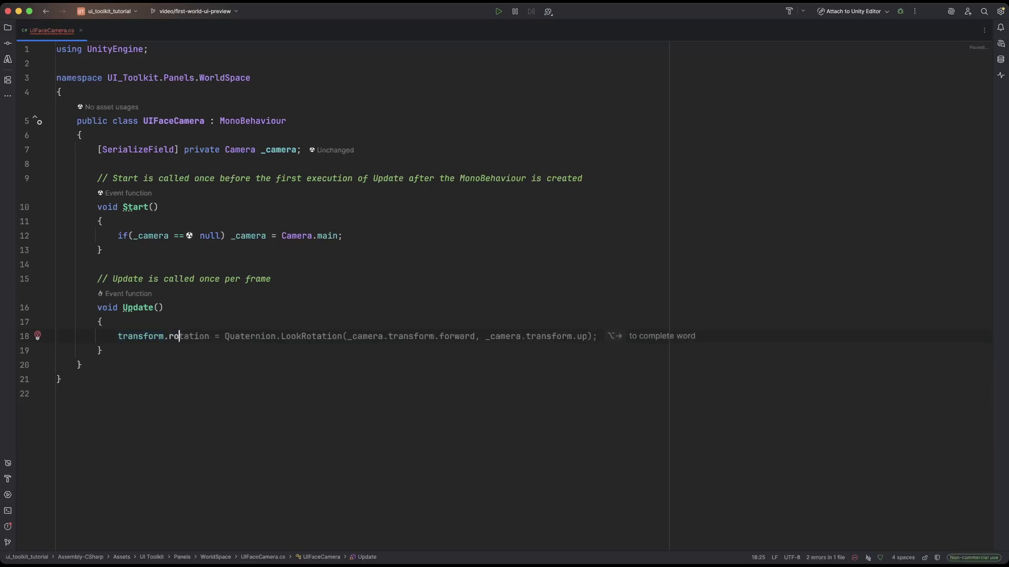
key(alt+Right)
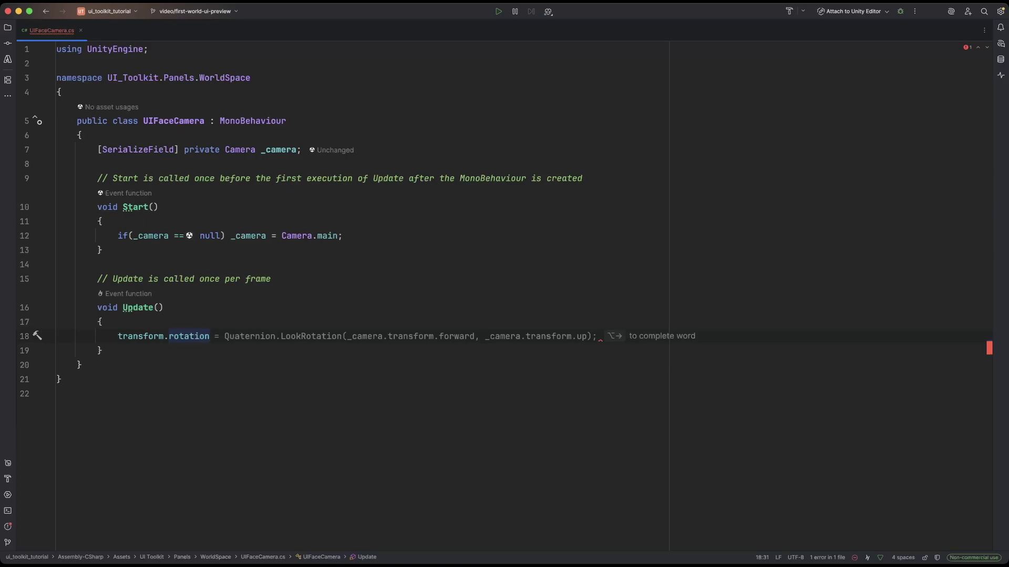
key(Tab)
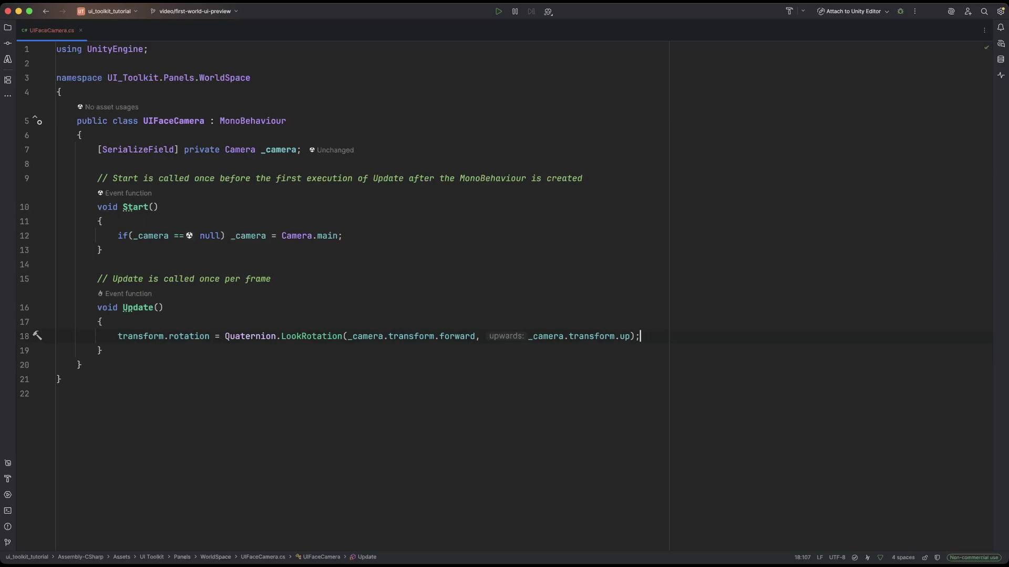
key(super+s)
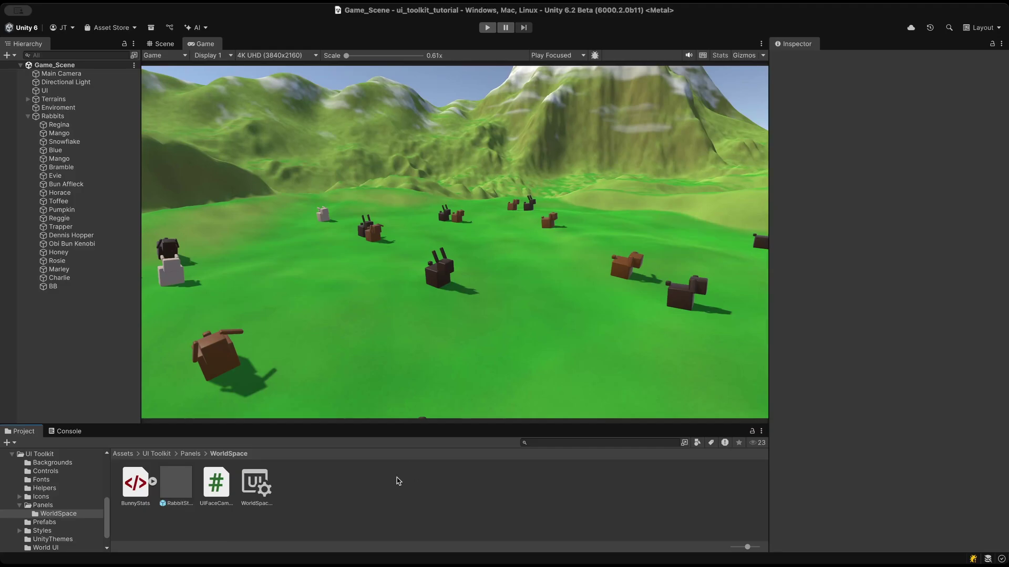
Add the UIFaceCamera.cs script as a component on the RabbitStats prefab.
click(179, 485)
drag(213, 487, 853, 384)
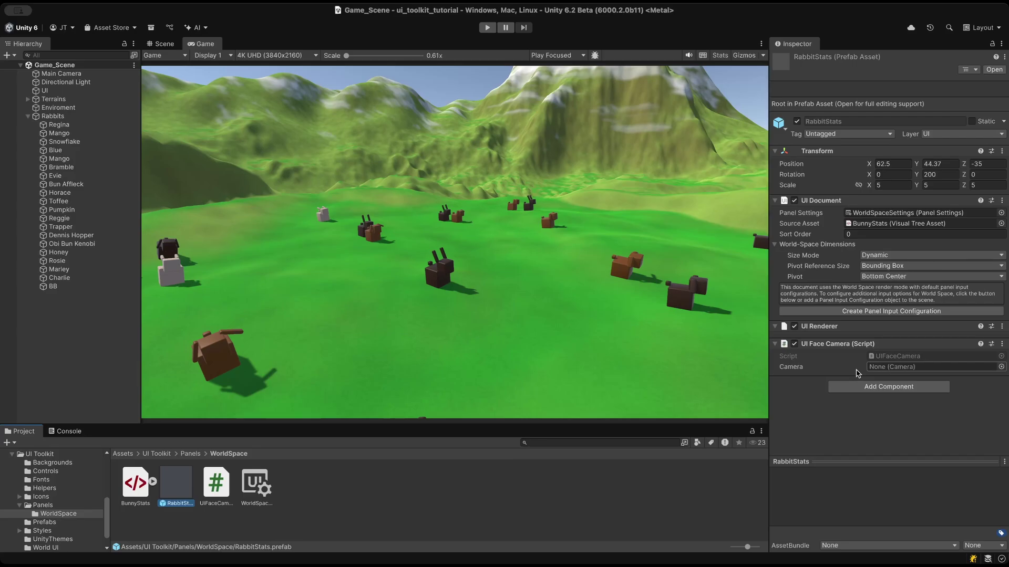
Enter Play mode to check every rabbit's stats panel faces the camera.
click(488, 28)
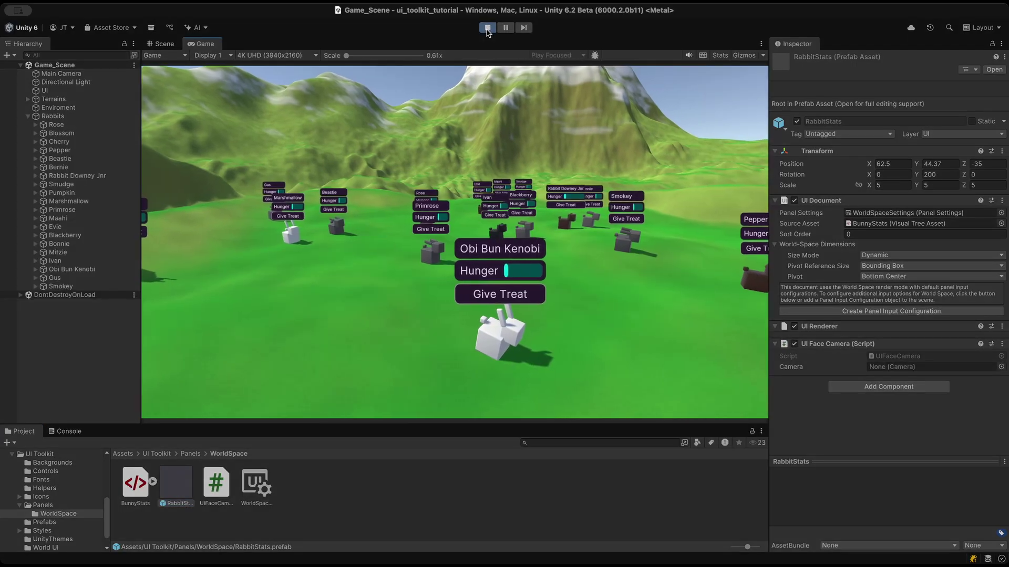